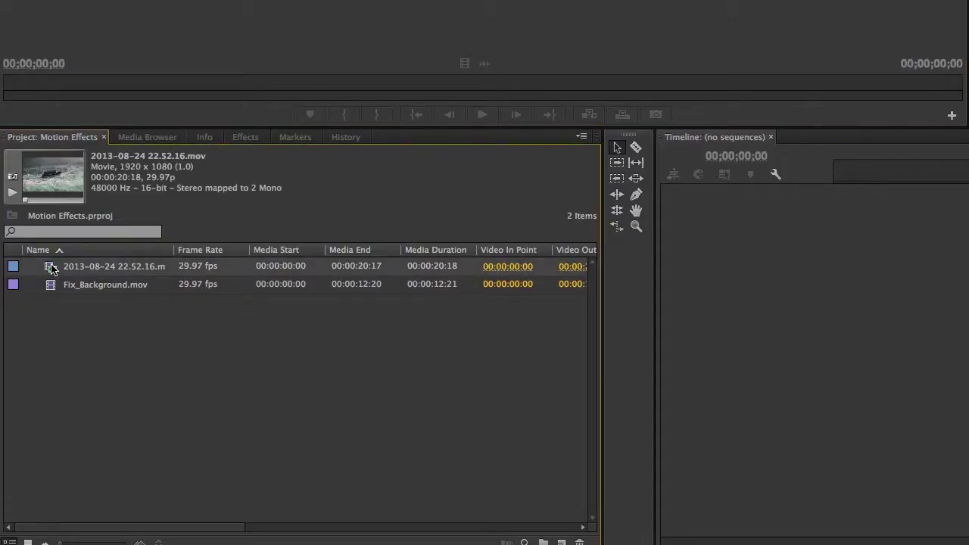
Create a sequence from the boat clip, delete its A1 and A2 audio, and select the V1 clip
left_click_drag(50, 269, 561, 542)
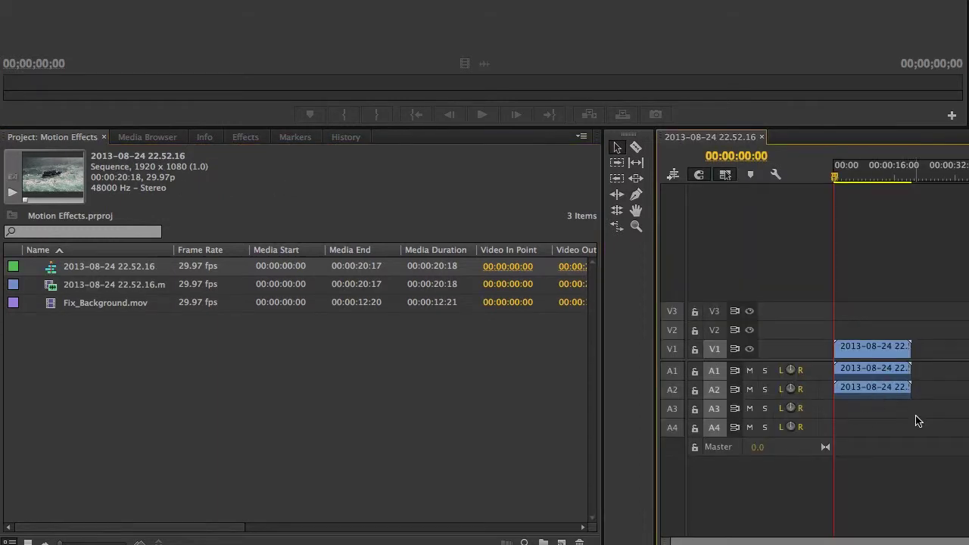
left_click_drag(916, 422, 871, 376)
key("Delete")
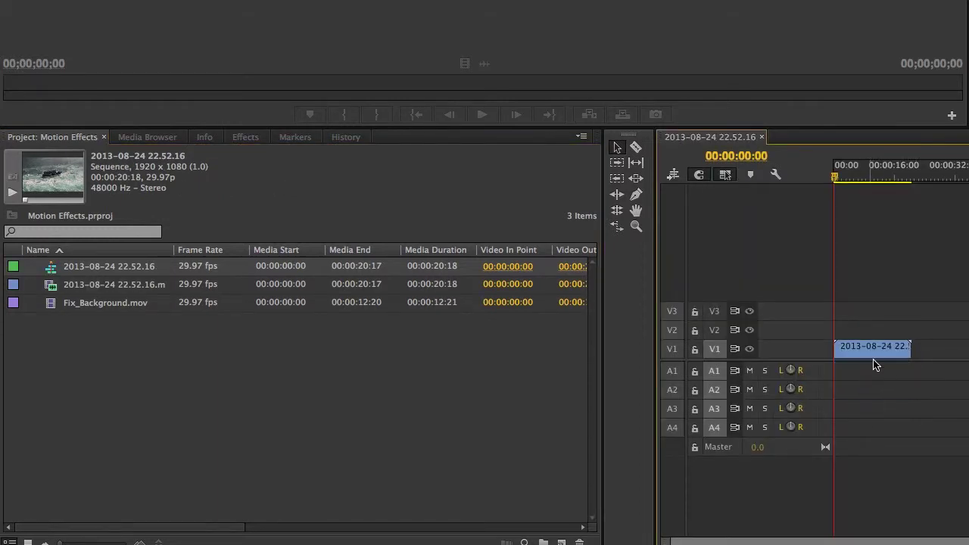
left_click(889, 350)
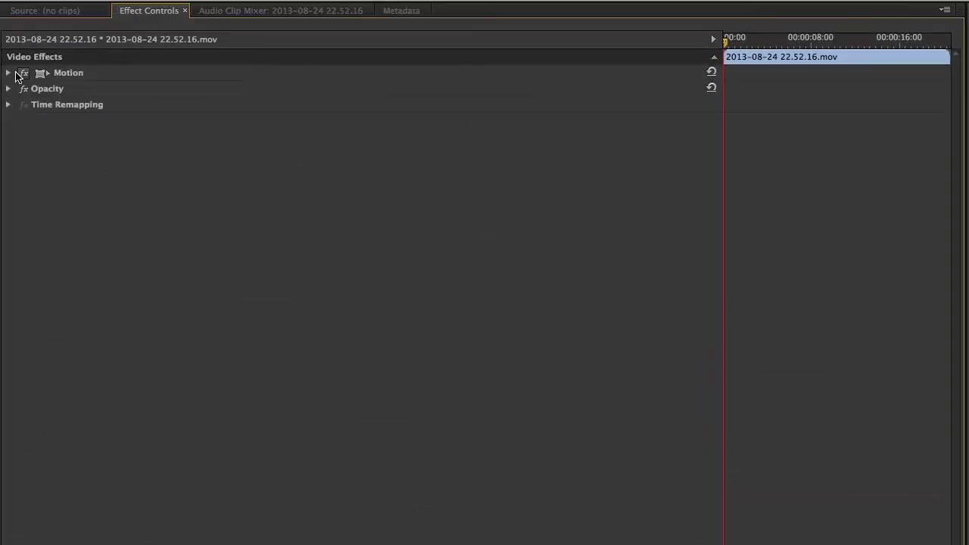
Scale the boat clip to 21% and set its Position X to 281.2
left_click(9, 72)
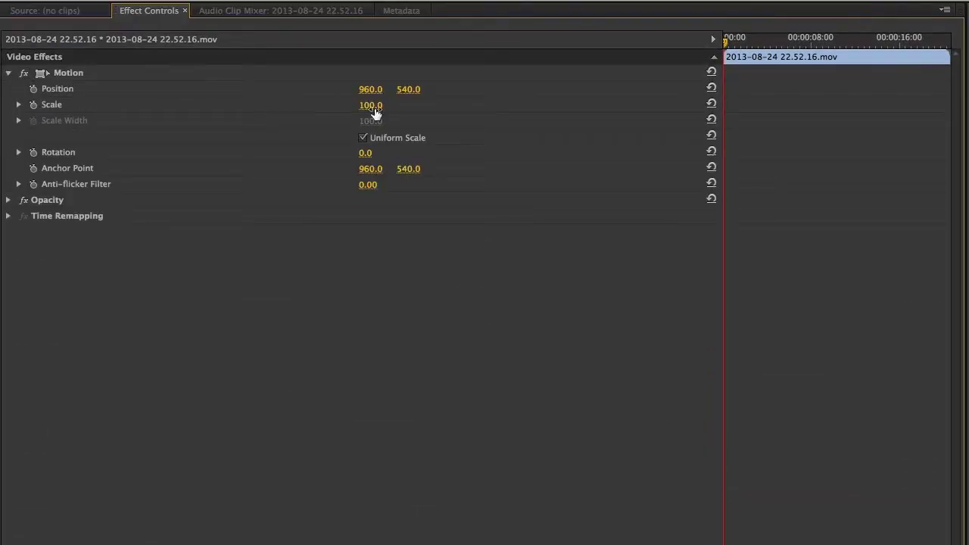
left_click_drag(371, 106, 325, 106)
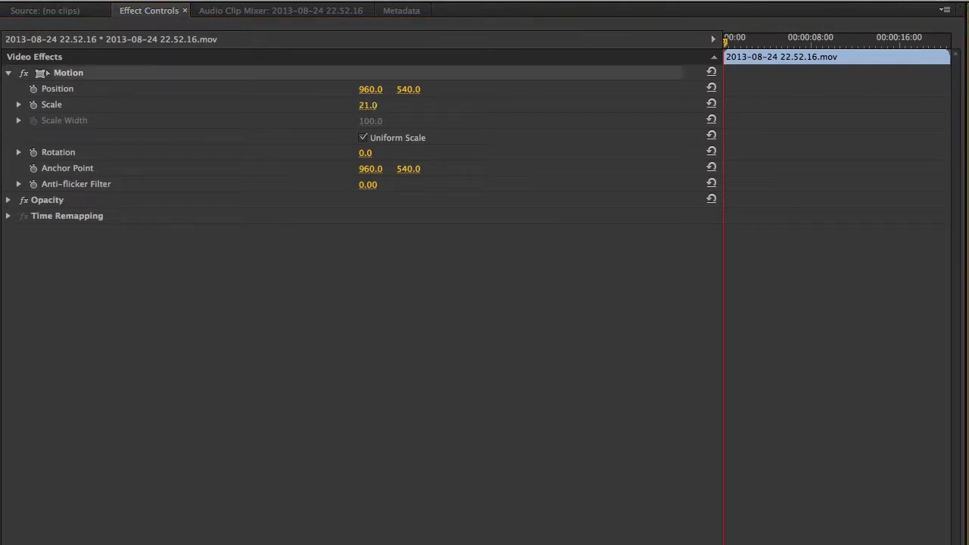
left_click_drag(371, 89, 286, 89)
Keyframe Position at the start and at 8:00 with X at 1621.2
left_click(33, 90)
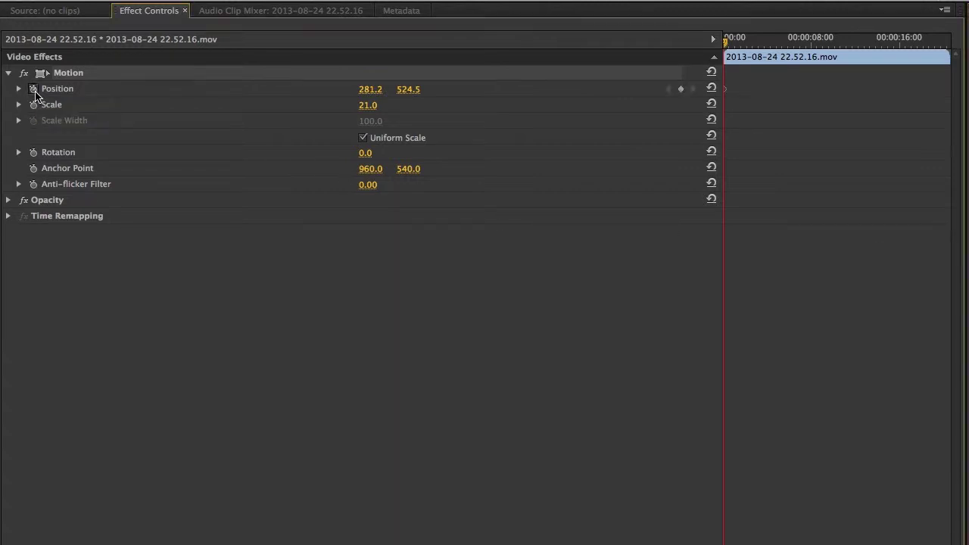
left_click(807, 40)
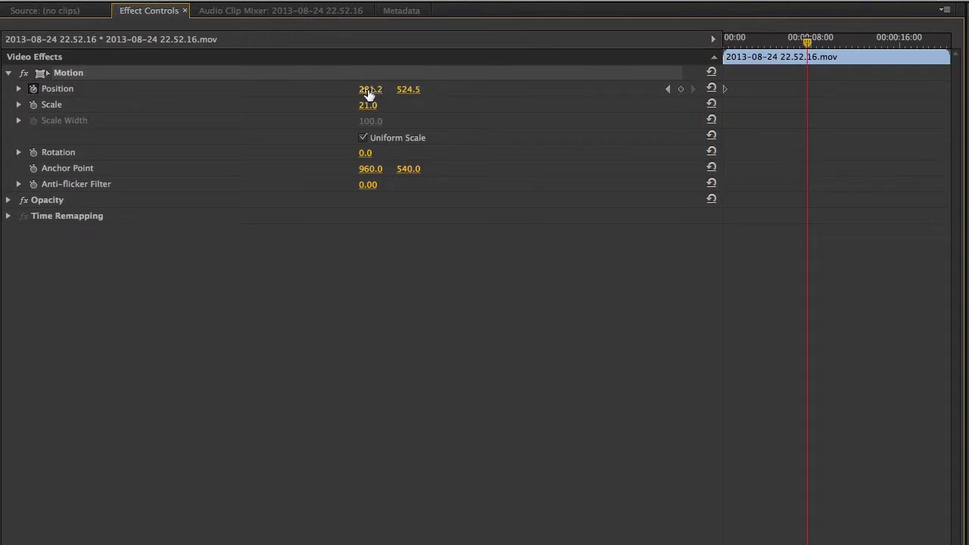
left_click_drag(370, 90, 375, 89)
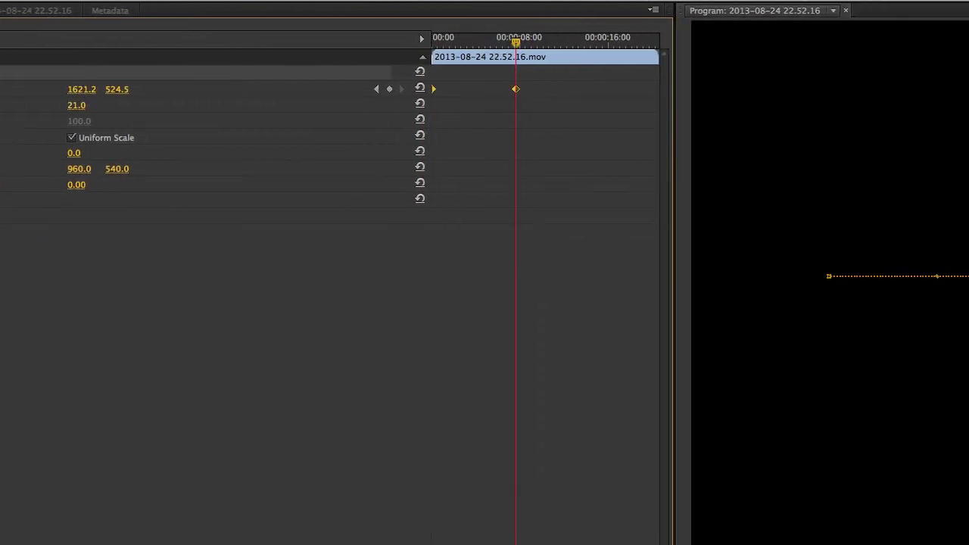
right_click(436, 93)
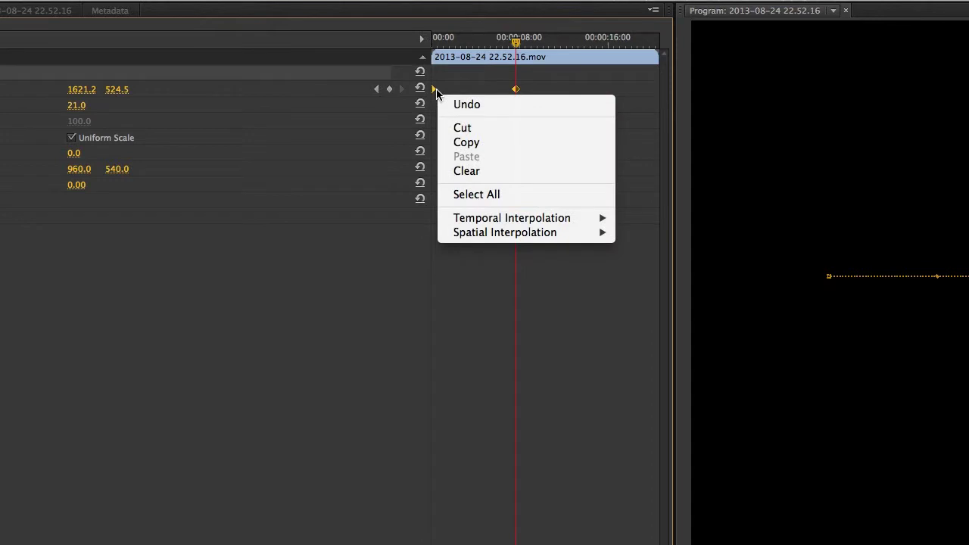
Apply Ease In temporal interpolation to the boat's Position keyframes and bring the interpolation menu back up
mouse_move(491, 218)
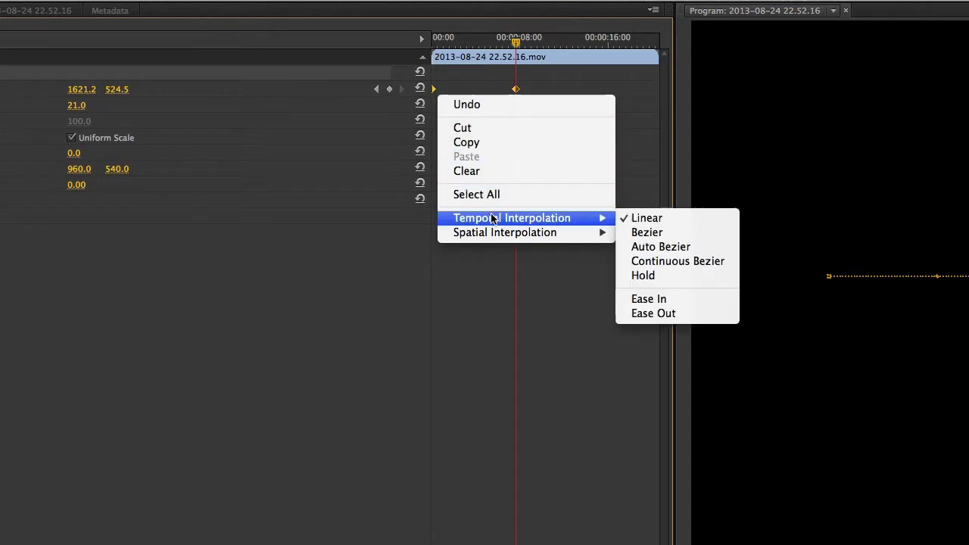
left_click(660, 301)
right_click(436, 94)
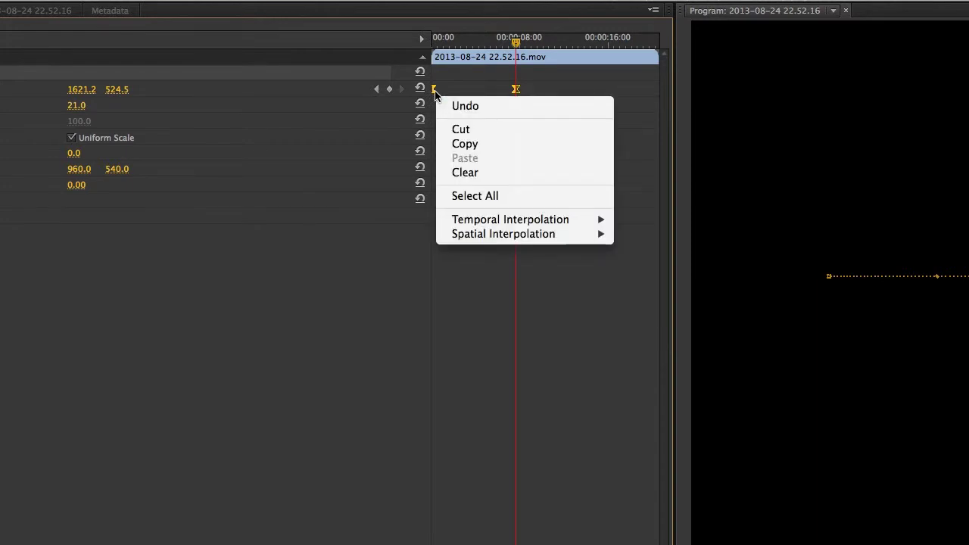
mouse_move(500, 221)
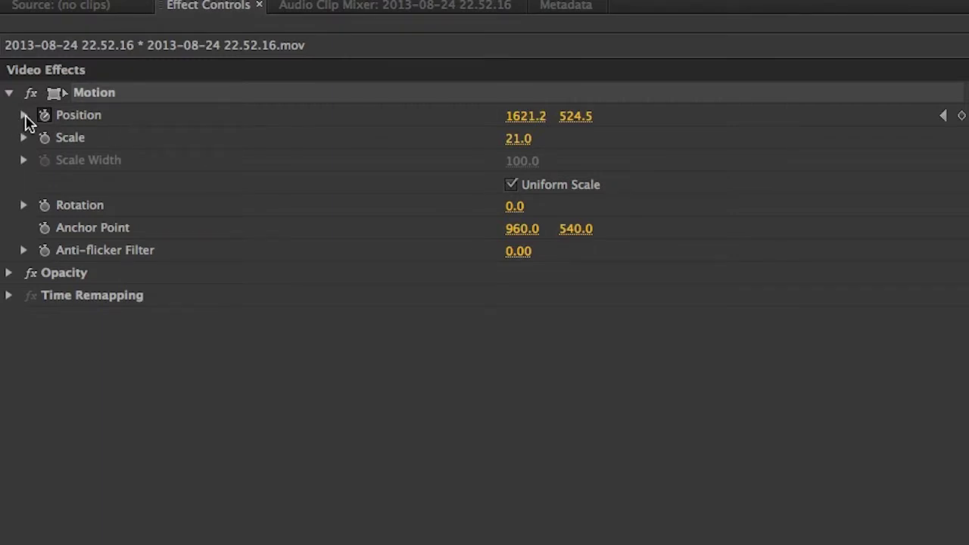
left_click(23, 115)
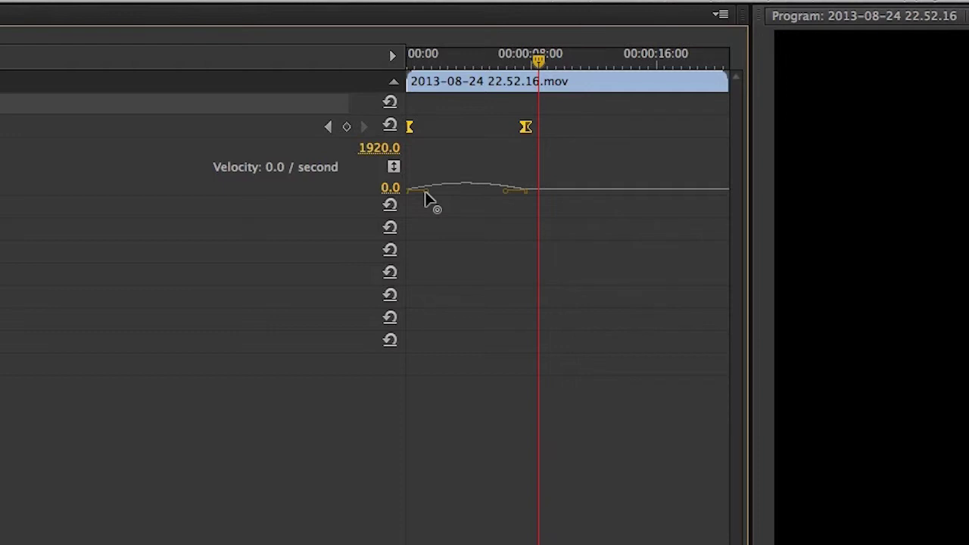
Narrow the position velocity curve into a sharp peak of 2015.3 per second
left_click_drag(424, 193, 468, 199)
left_click_drag(481, 201, 464, 201)
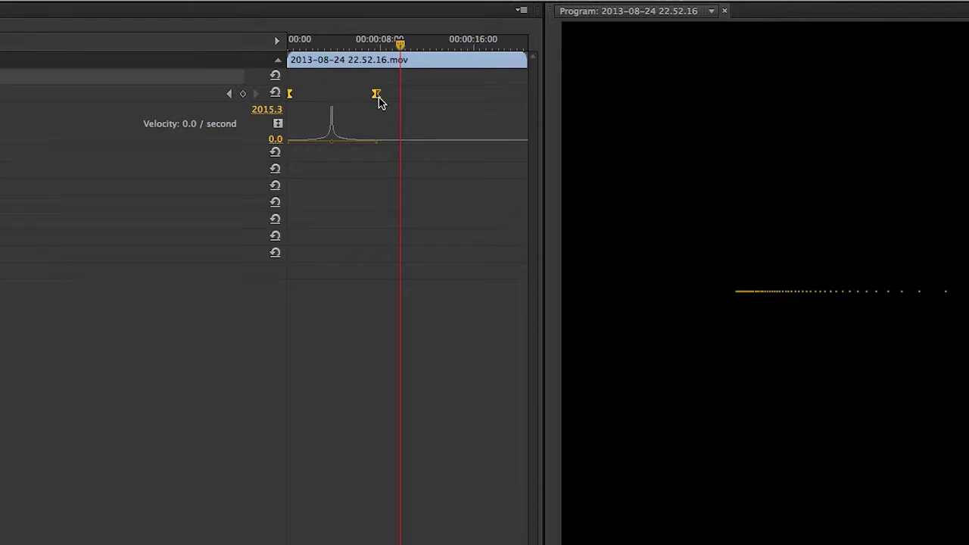
right_click(379, 98)
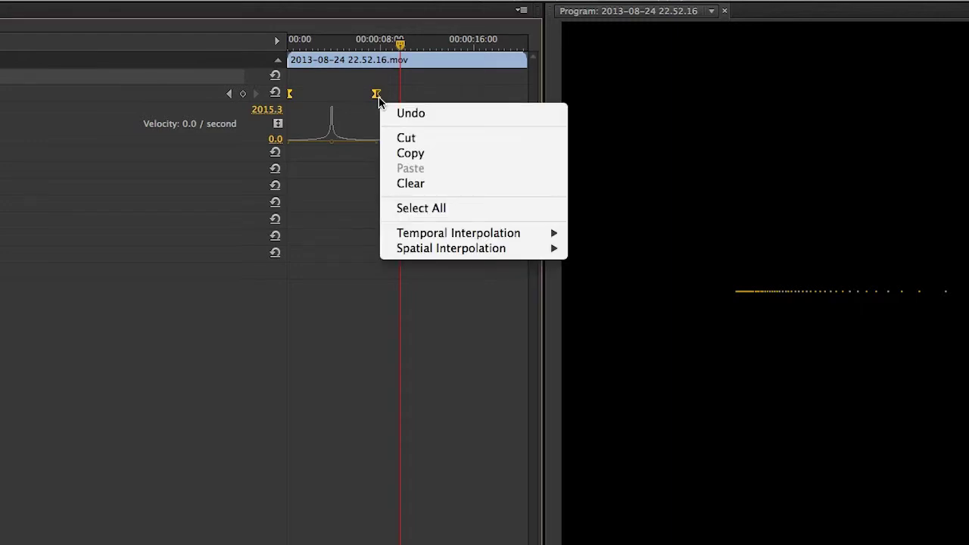
Bring up the Temporal Interpolation choices for the second Position keyframe to pick Hold
mouse_move(442, 235)
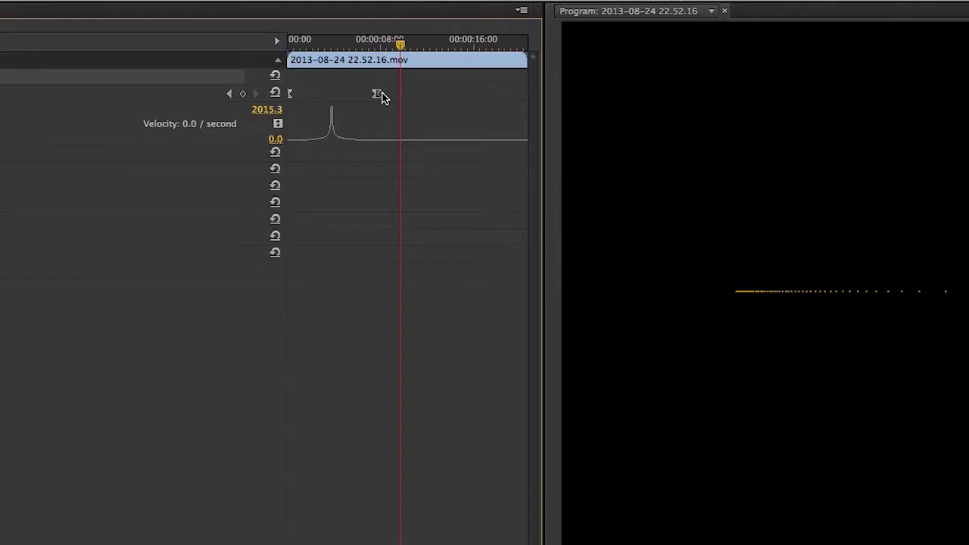
Move the second keyframe near the clip start and Alt-drag copies of the keyframes further along the timeline
left_click_drag(376, 95, 315, 101)
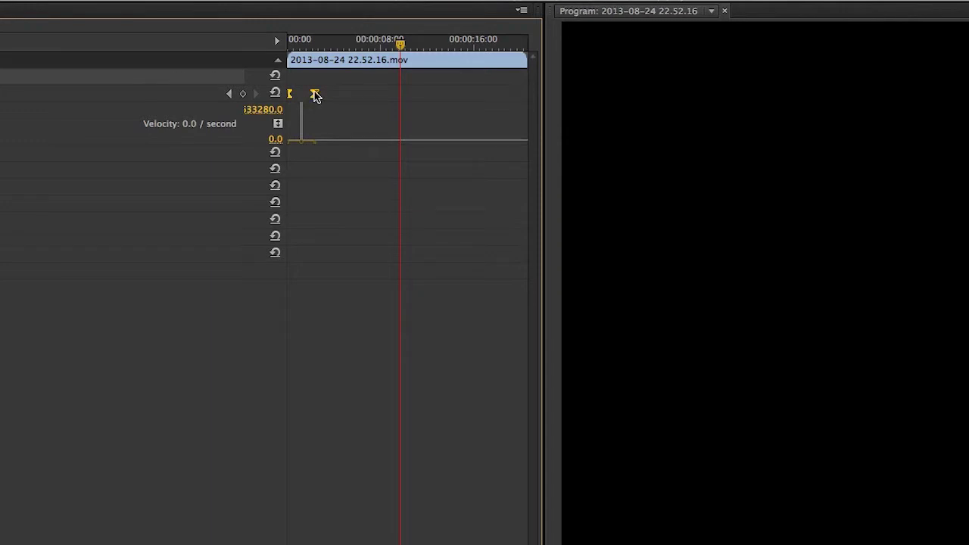
left_click_drag(316, 94, 426, 98)
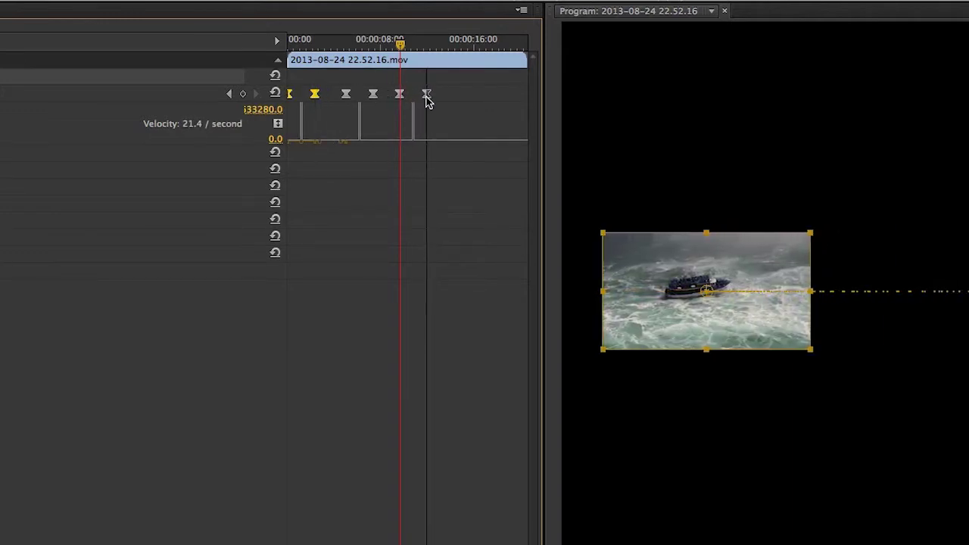
mouse_move(315, 97)
left_mouse_down()
mouse_move(489, 108)
mouse_move(472, 95)
mouse_move(483, 108)
left_mouse_up()
Select all Position keyframes, set them to Continuous Bezier, then deselect them
key("ctrl+a")
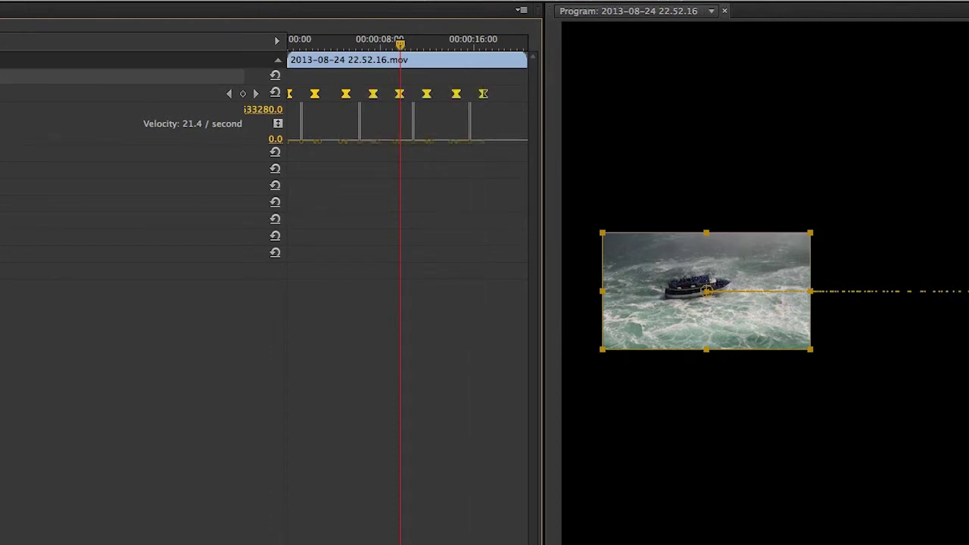
right_click(345, 97)
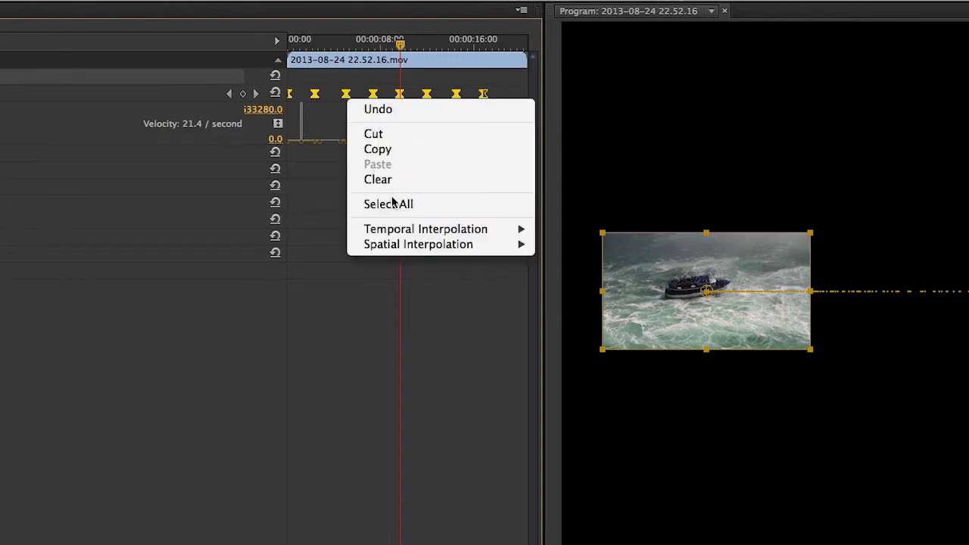
mouse_move(421, 239)
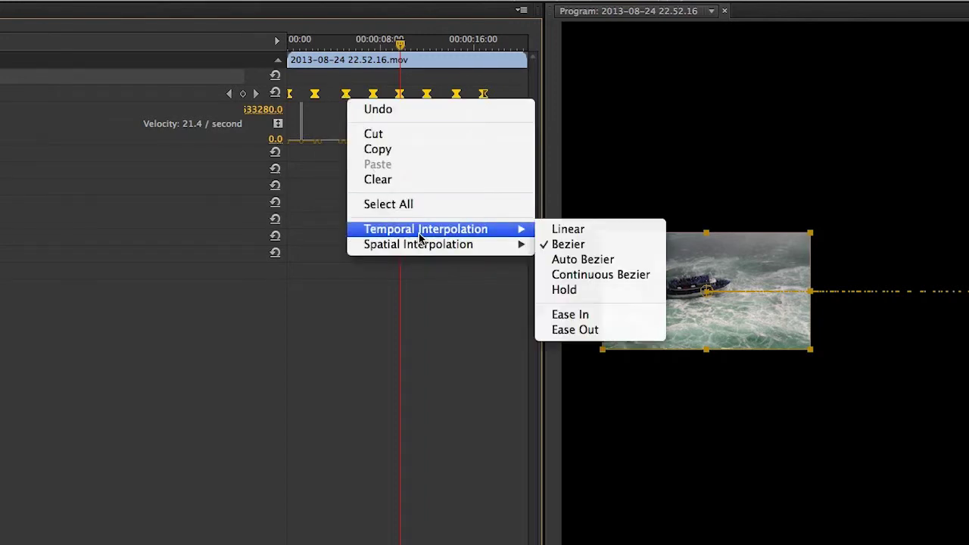
left_click(617, 276)
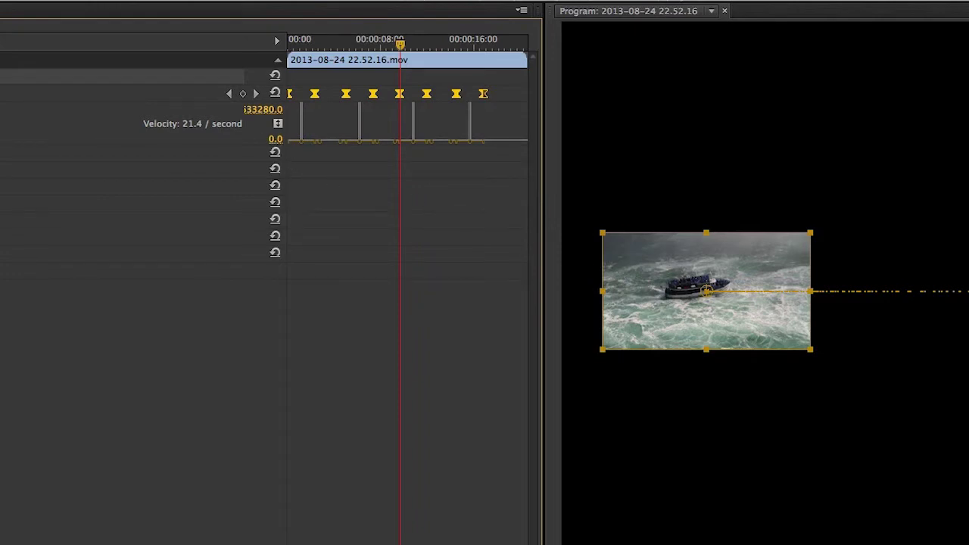
left_click(319, 125)
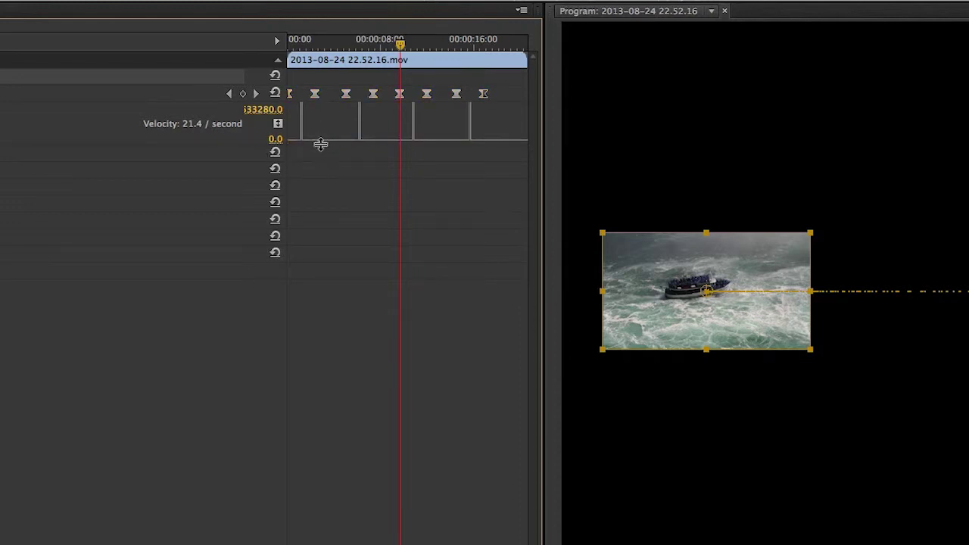
Enlarge the velocity graph, raise the speed at one keyframe, and select all keyframes
left_click_drag(320, 144, 325, 227)
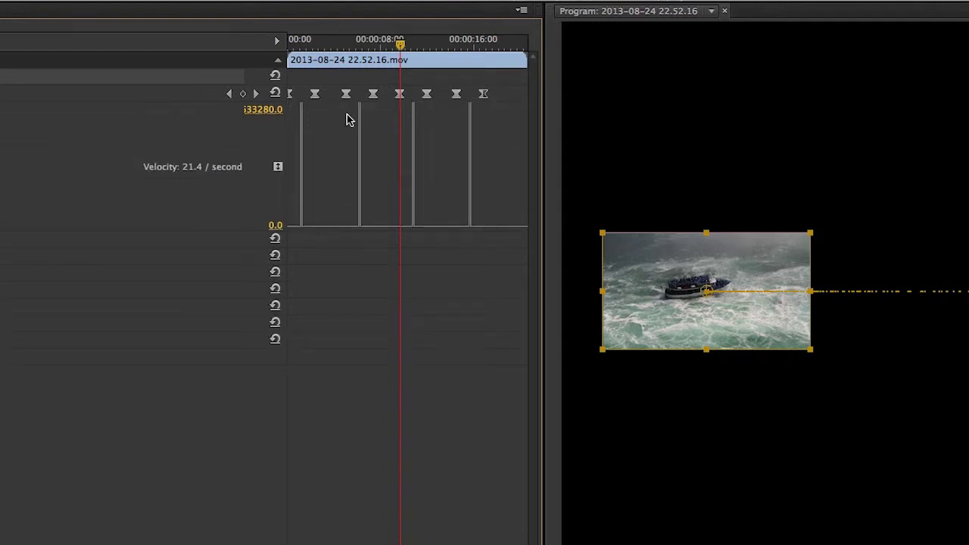
left_click_drag(348, 119, 372, 152)
left_click_drag(517, 282, 530, 3)
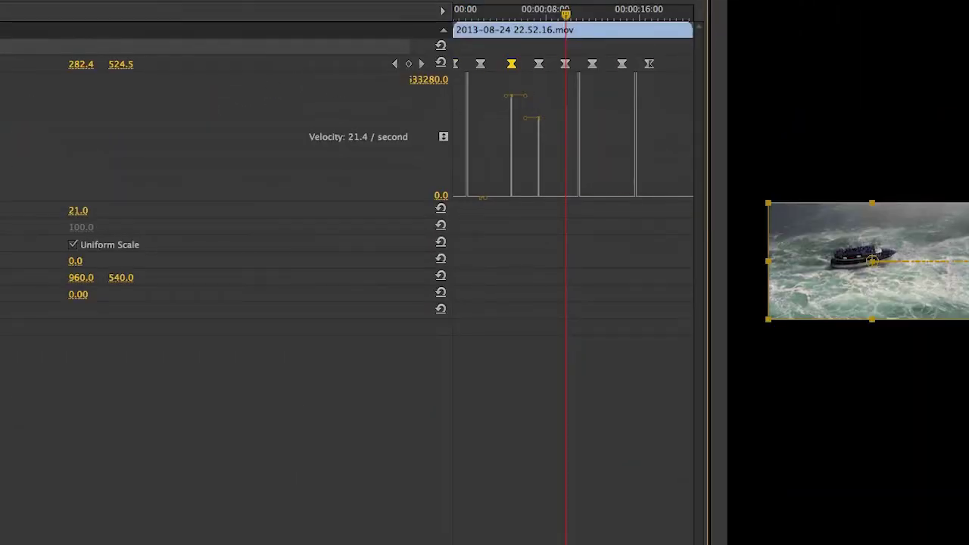
key("ctrl+a")
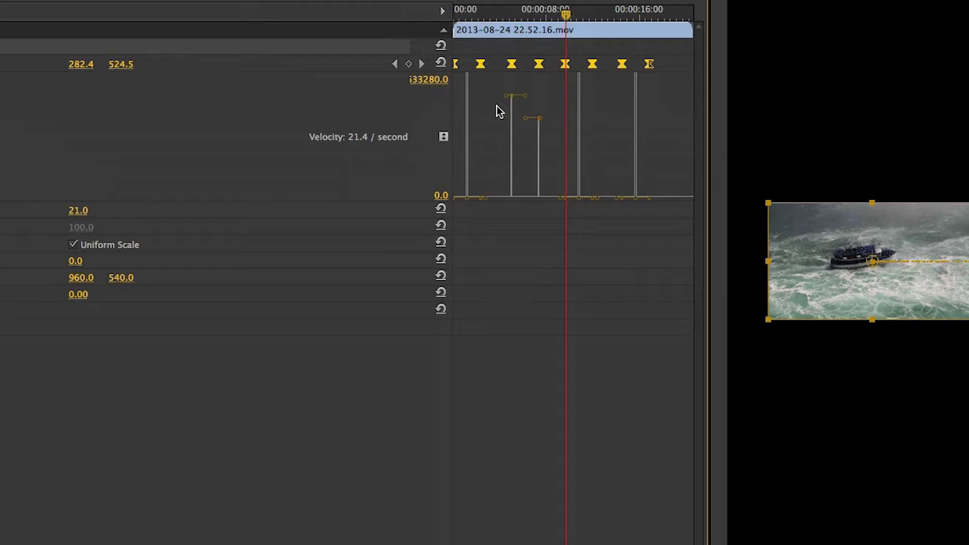
right_click(512, 67)
Set the keyframes to Bezier and adjust the velocity curve at one keyframe
mouse_move(556, 203)
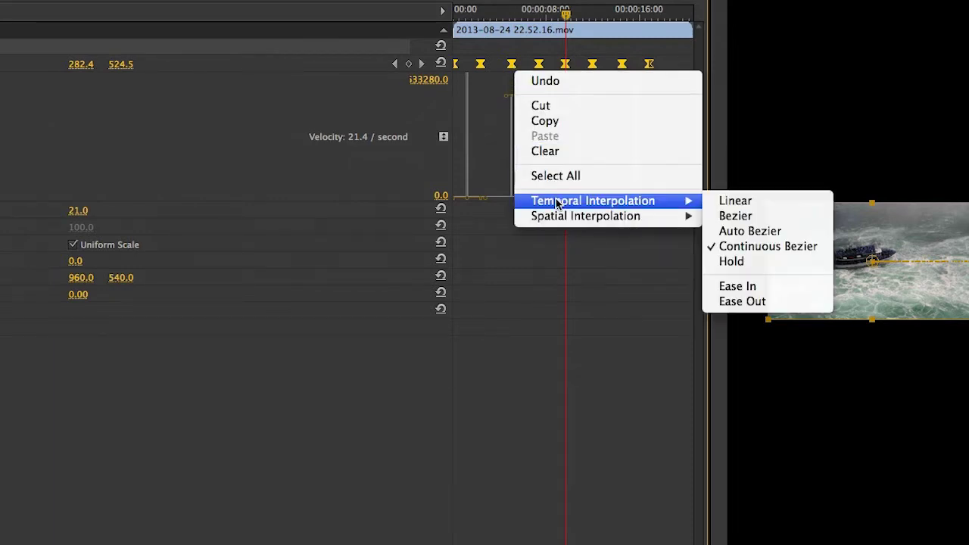
left_click(749, 216)
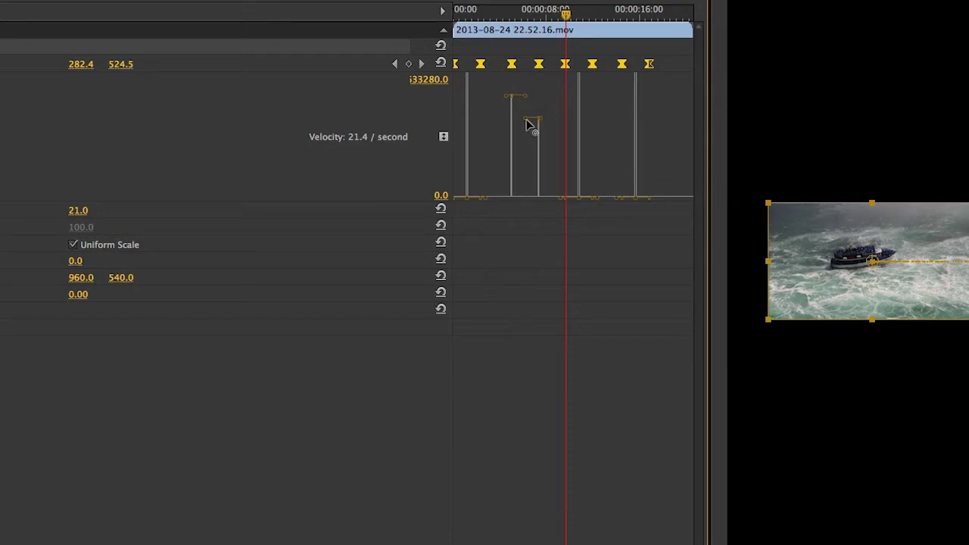
mouse_move(528, 125)
left_mouse_down()
mouse_move(530, 205)
mouse_move(530, 130)
mouse_move(528, 139)
left_mouse_up()
left_click(513, 232)
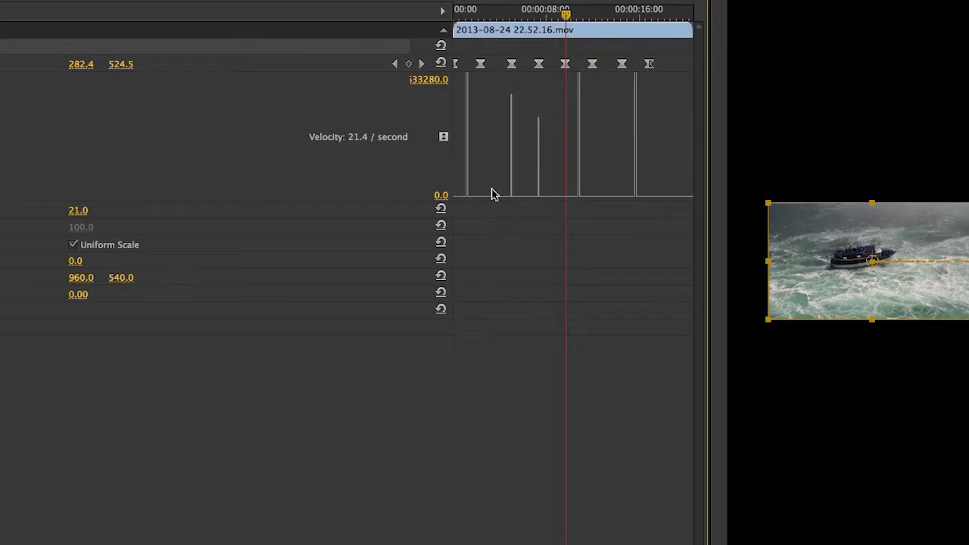
Reselect all Position keyframes and change them to Linear interpolation
left_click(512, 65)
key("ctrl+a")
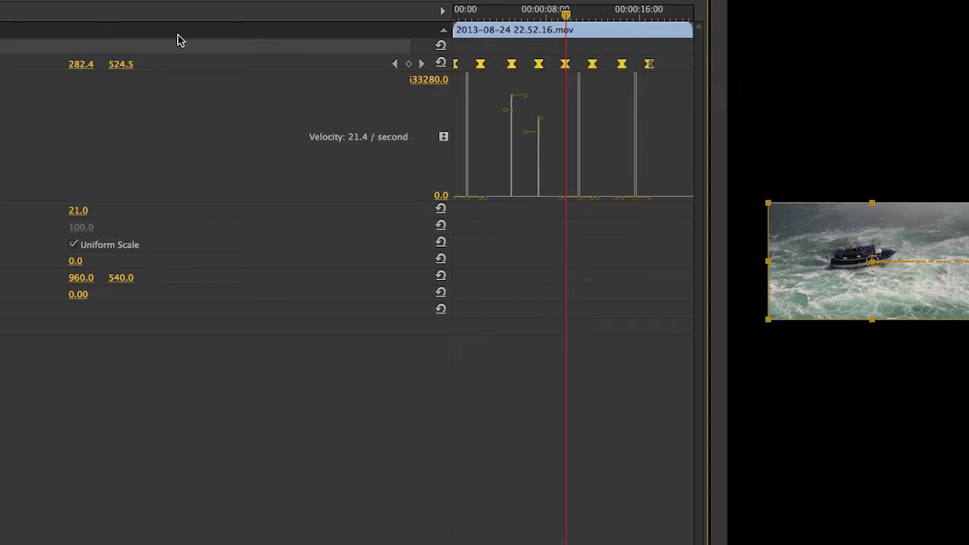
right_click(514, 69)
mouse_move(556, 200)
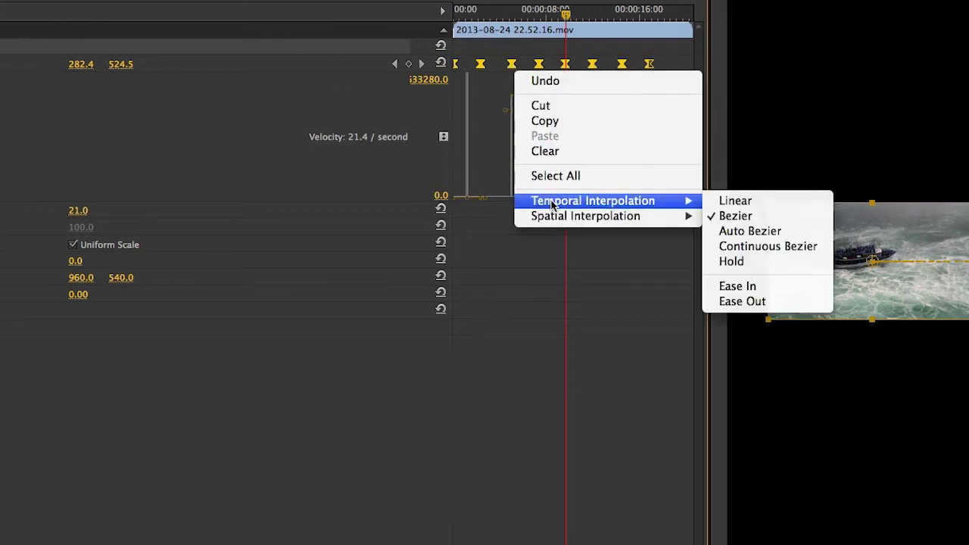
left_click(745, 208)
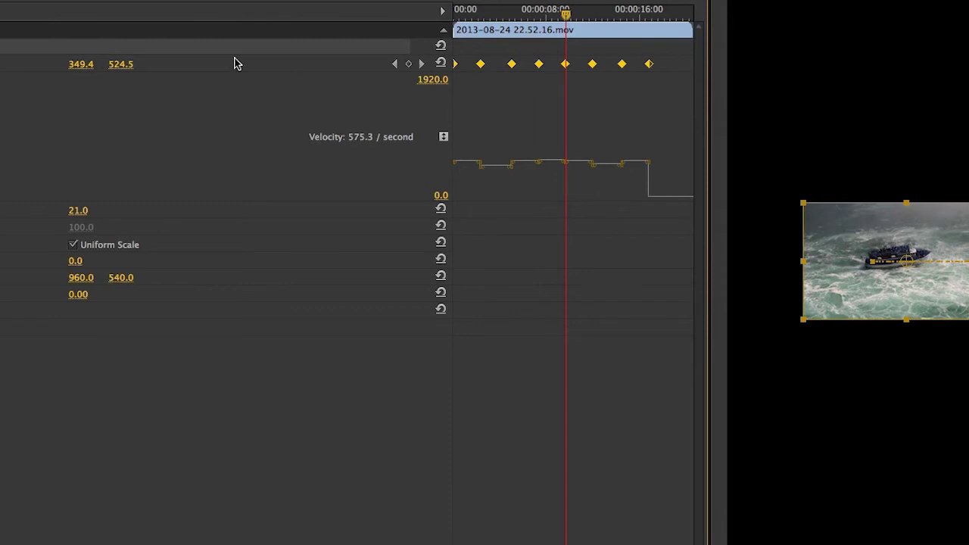
Switch the keyframes back to Bezier and pull the velocity down to deepen the curves
right_click(483, 70)
mouse_move(522, 201)
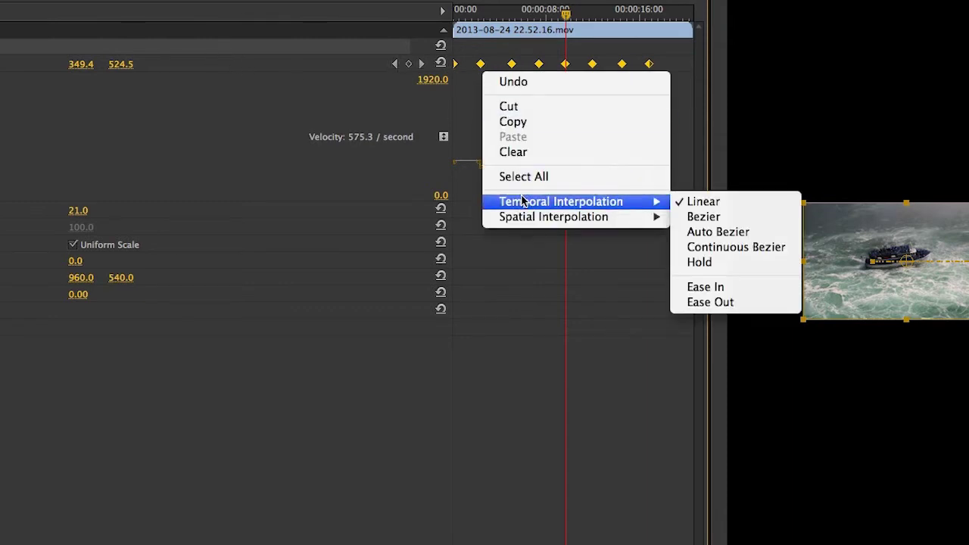
left_click(710, 217)
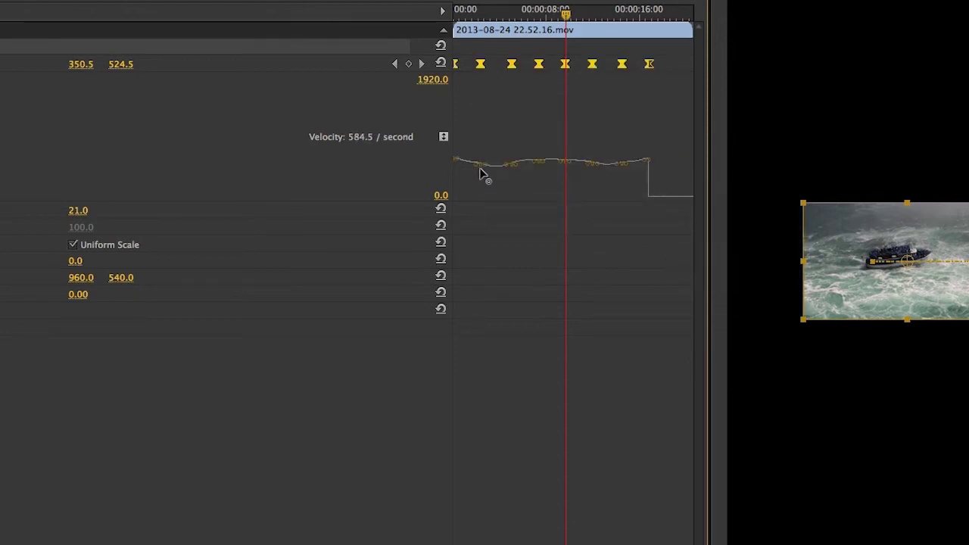
left_click_drag(476, 166, 479, 237)
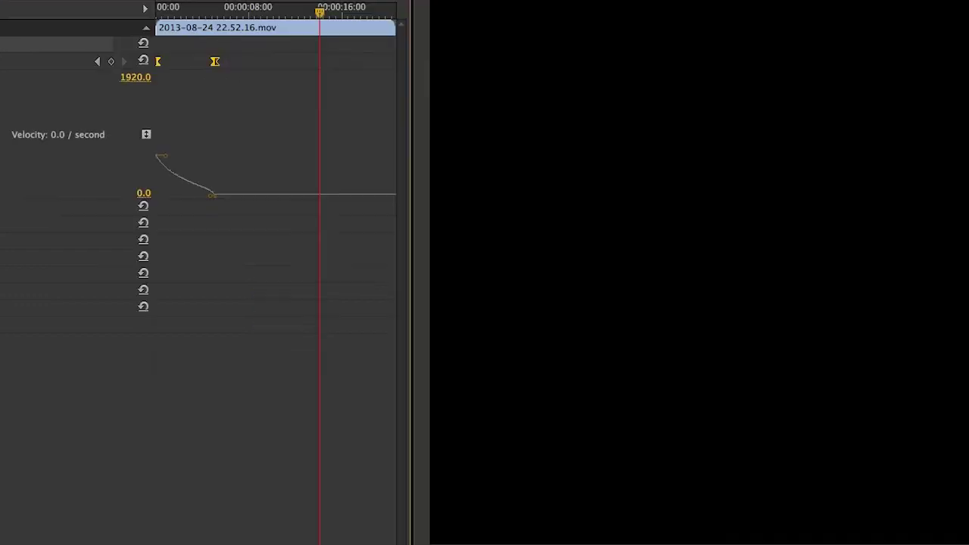
Set the second Position keyframe to Hold, flattening the velocity line to 0.0
right_click(214, 67)
mouse_move(283, 194)
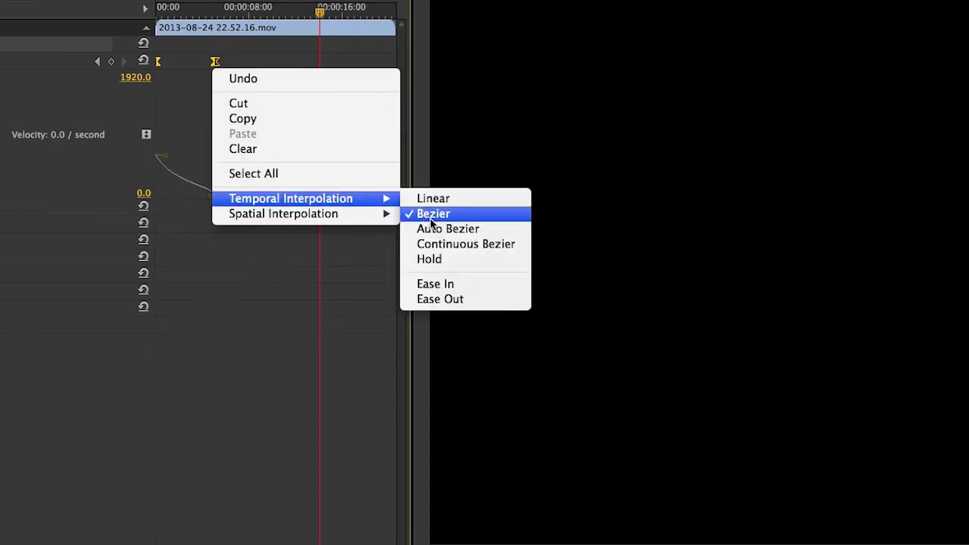
left_click(437, 260)
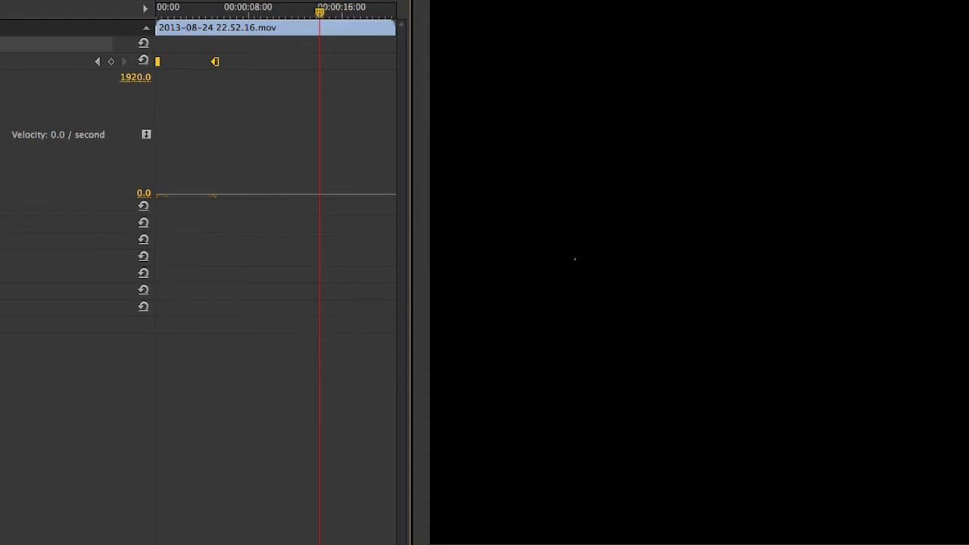
Play the sequence to watch the shrunken boat clip travel left to right across the frame
key("space")
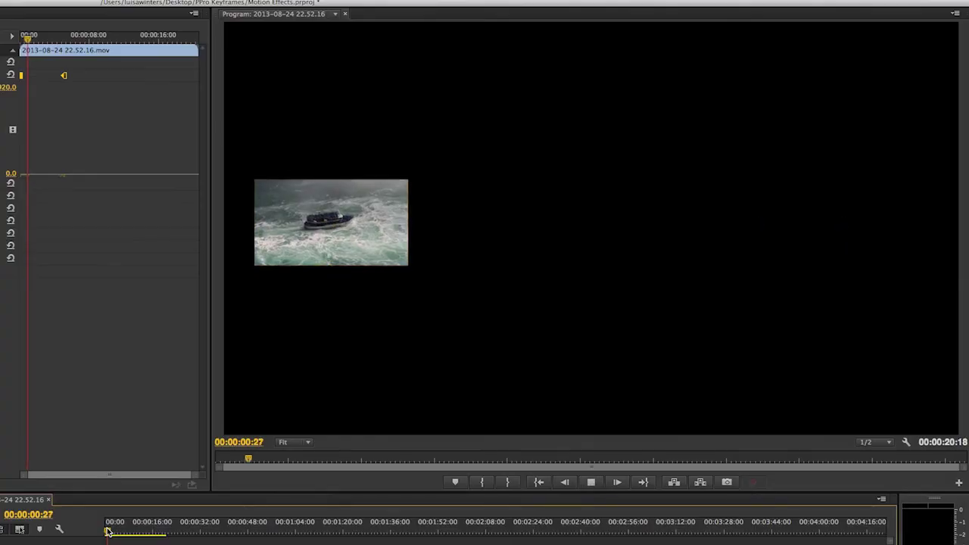